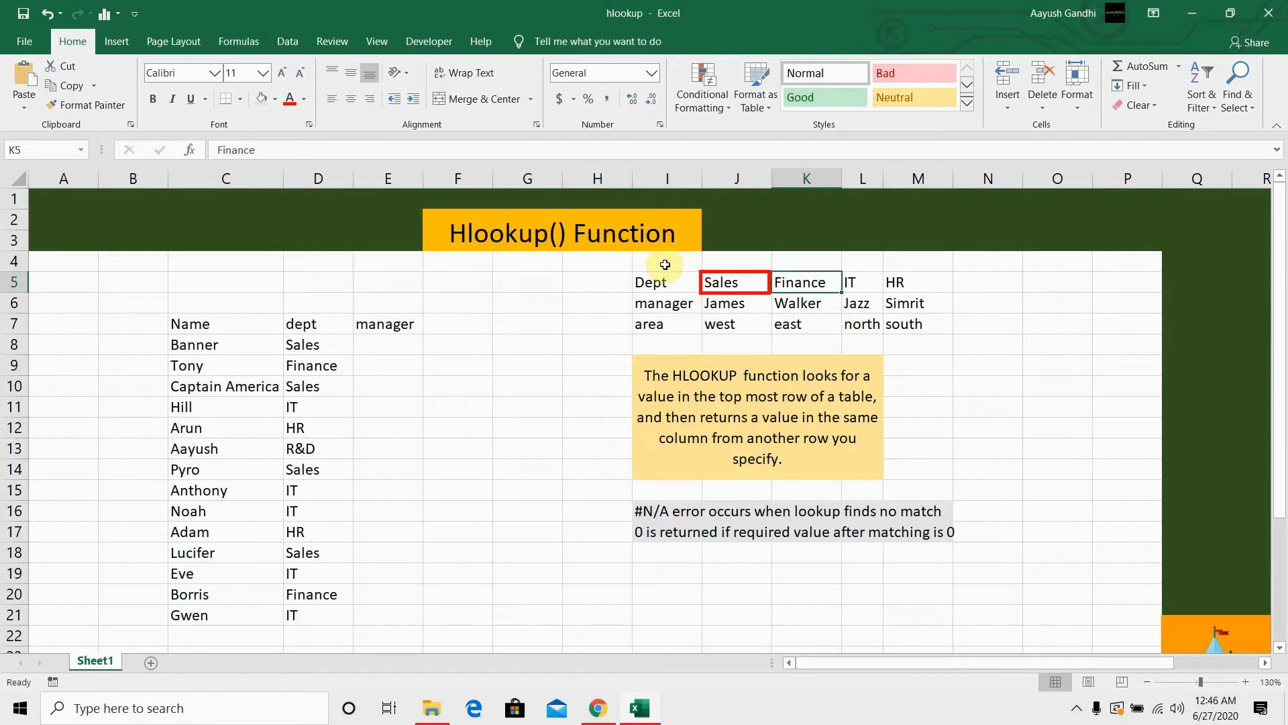
# Step: Examine the department lookup table in I5:M7 and the employee list whose manager column is empty
pyautogui.click(717, 285)
pyautogui.moveTo(717, 285); pyautogui.dragTo(893, 329)
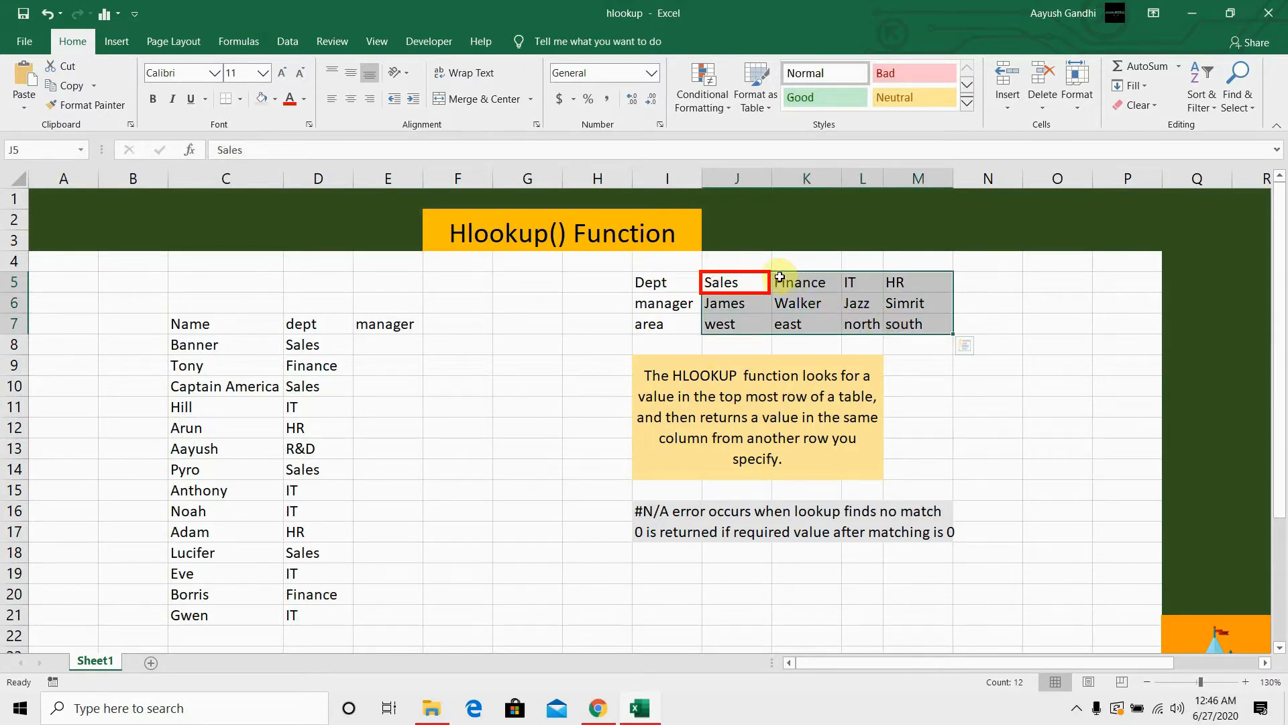
pyautogui.click(754, 282)
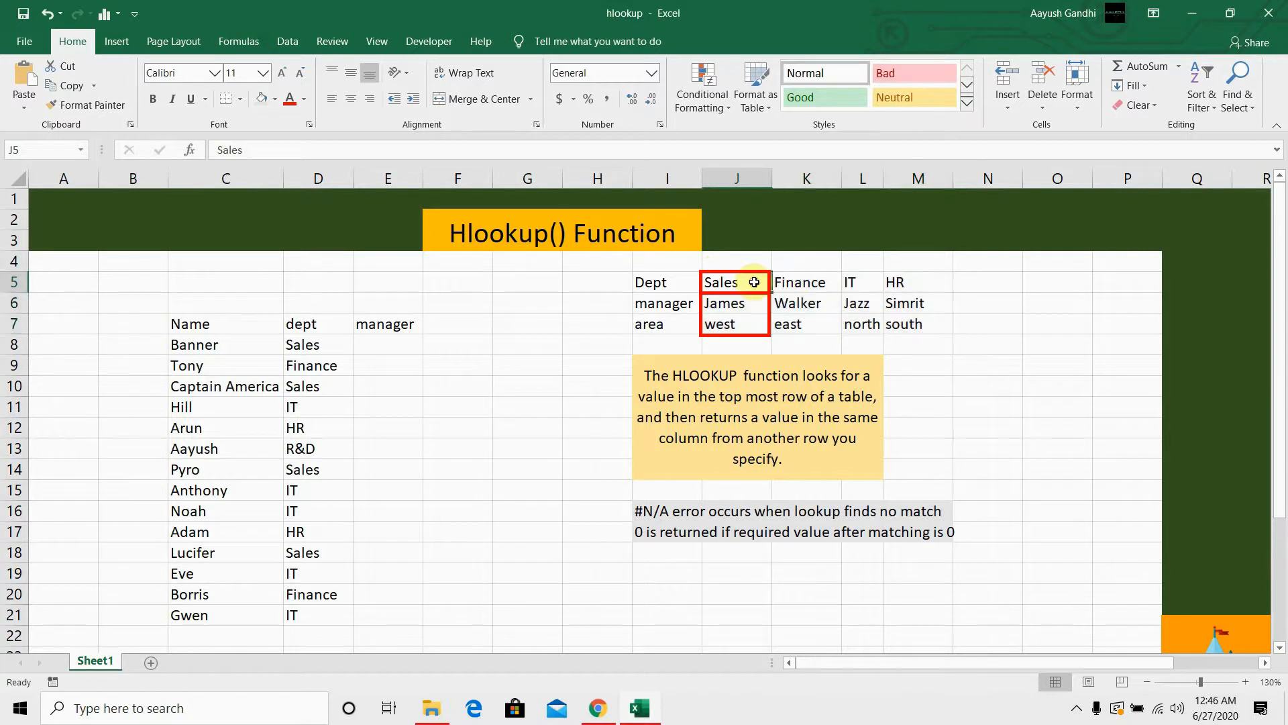
pyautogui.click(719, 307)
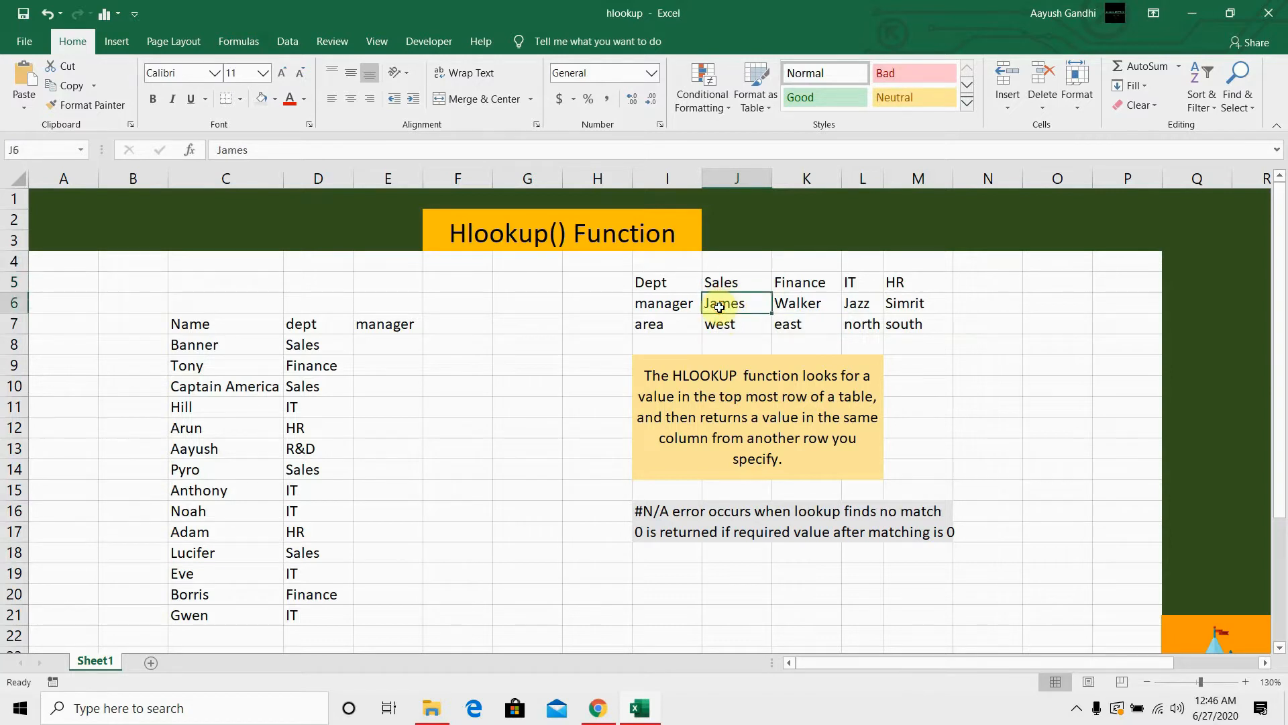
pyautogui.moveTo(720, 282); pyautogui.dragTo(725, 320)
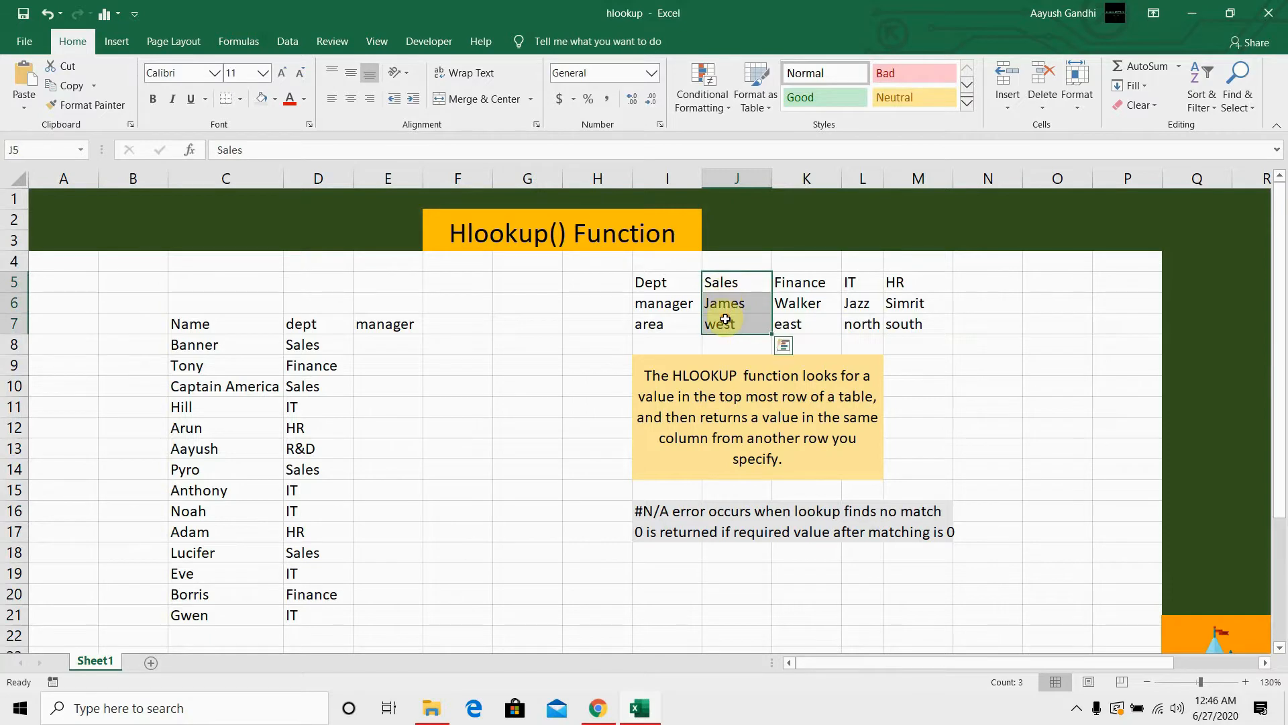
pyautogui.click(725, 320)
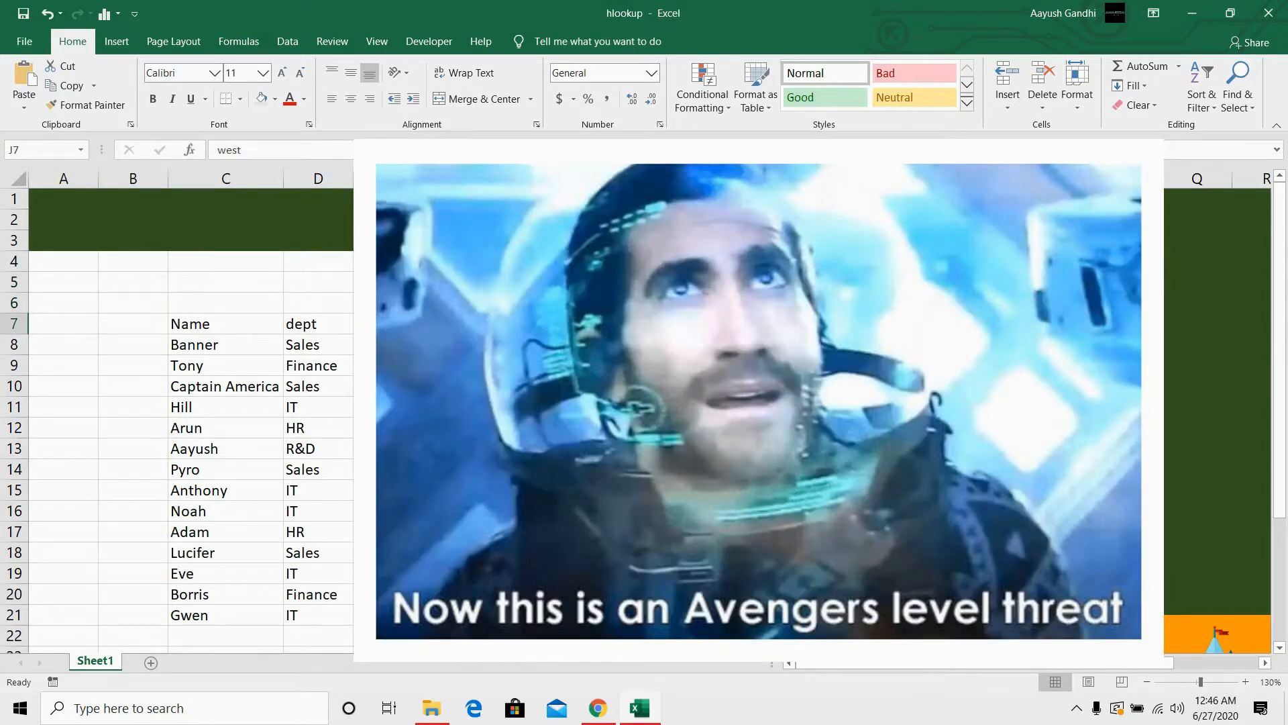
pyautogui.click(390, 344)
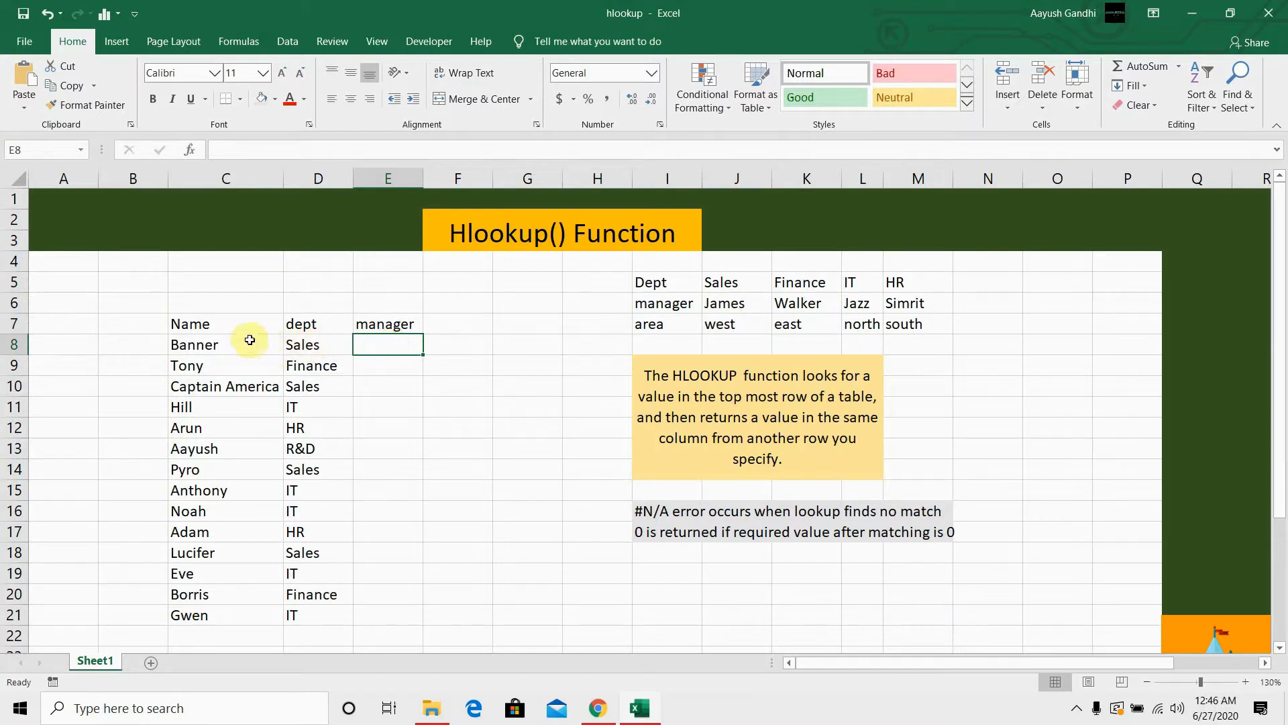
pyautogui.moveTo(240, 323); pyautogui.dragTo(384, 394)
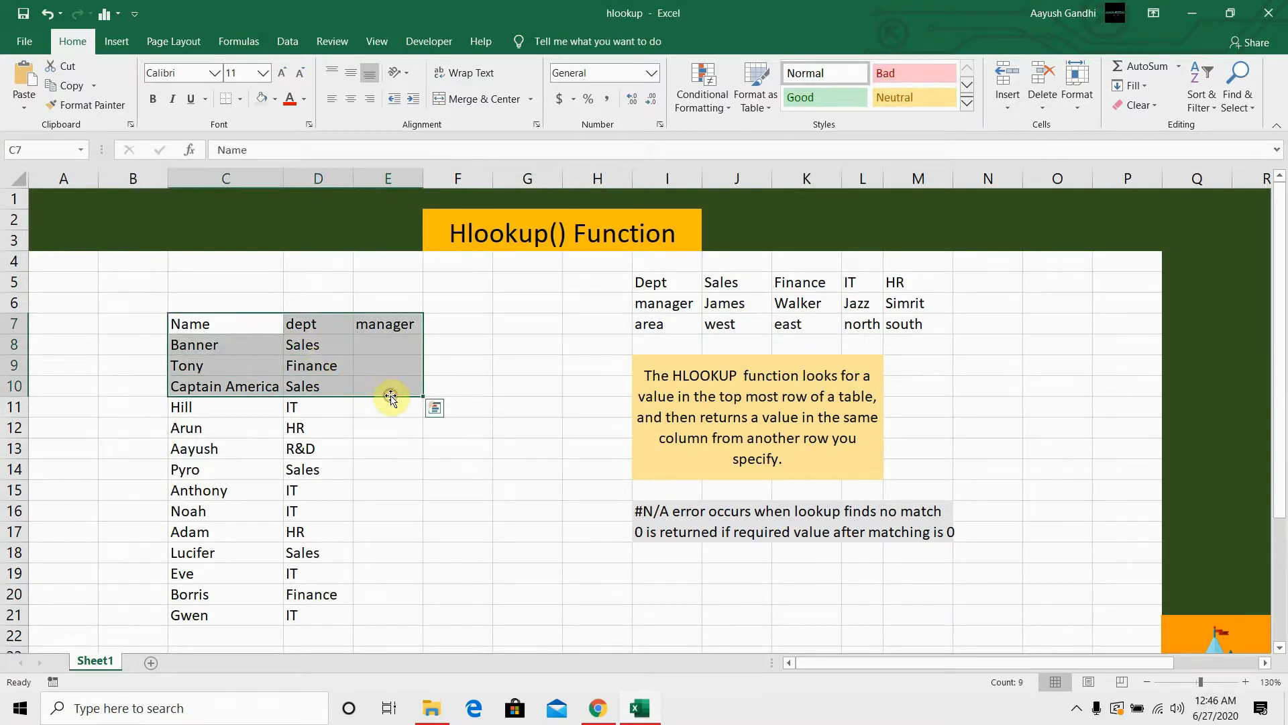
pyautogui.click(676, 282)
pyautogui.moveTo(677, 283); pyautogui.dragTo(912, 326)
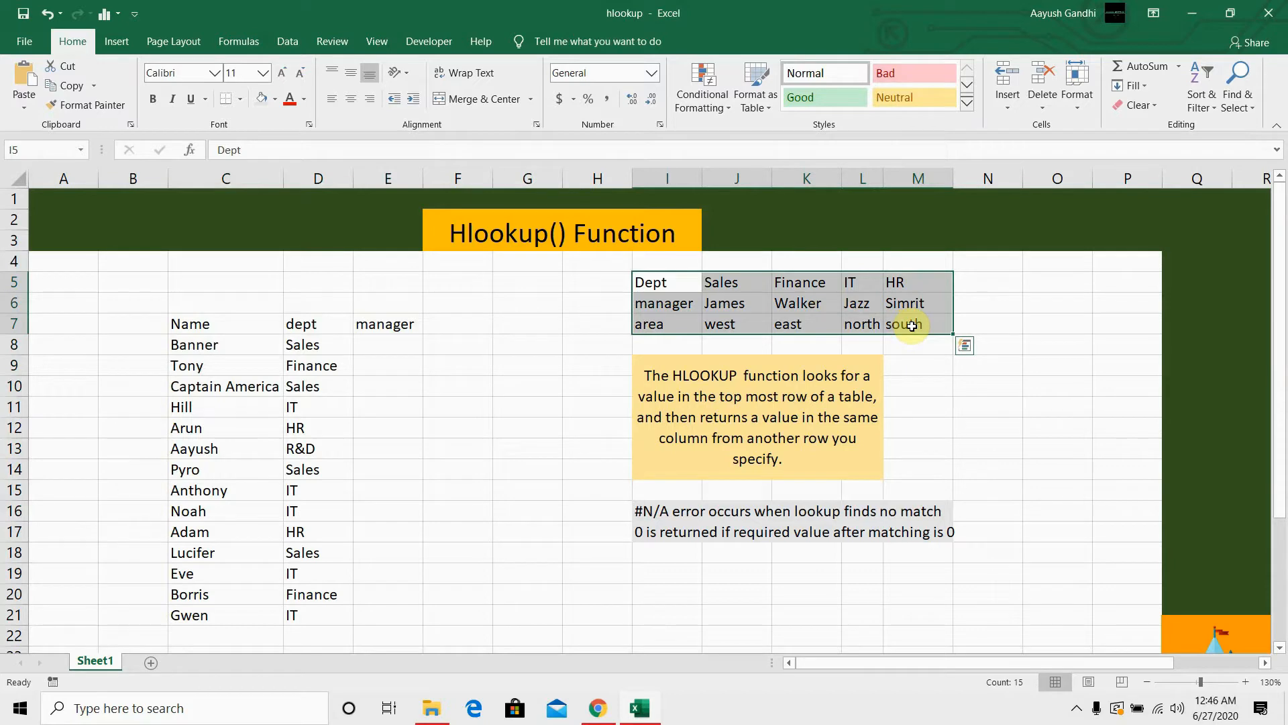
pyautogui.click(743, 281)
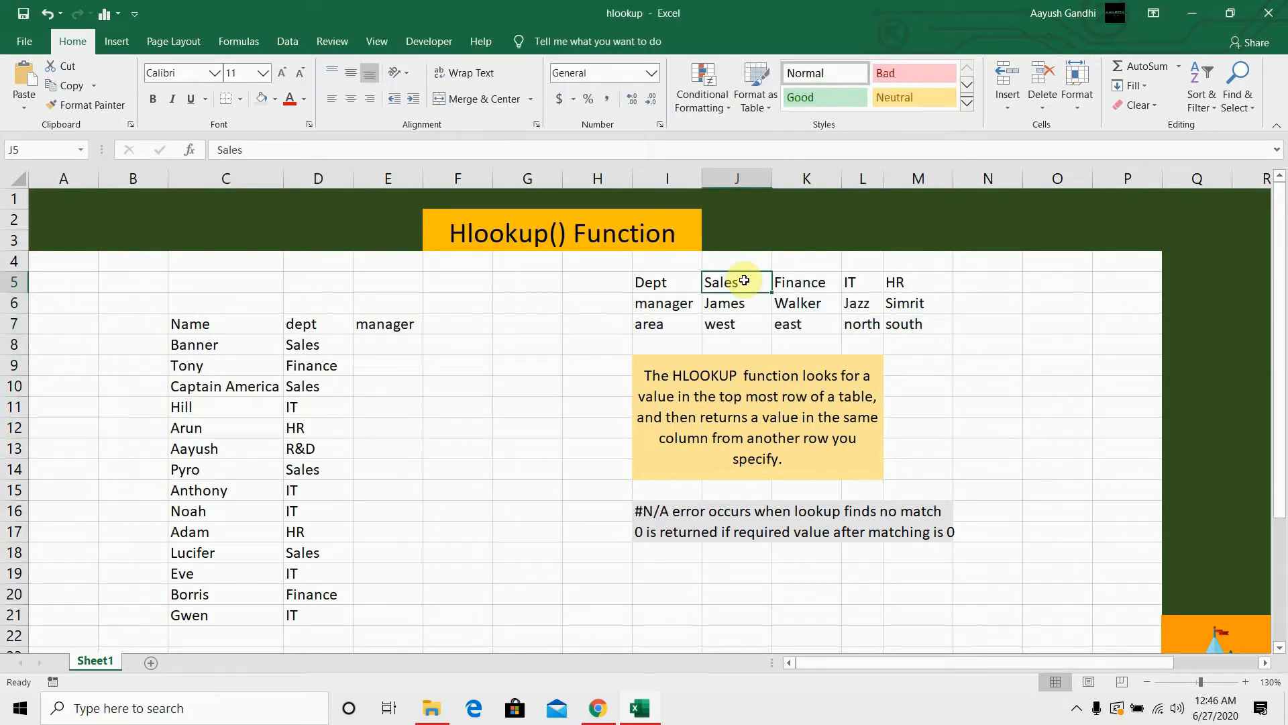
# Step: Start an HLOOKUP formula in E8 with D8 as the lookup value and the absolute range $J$5:$M$7 as the table array
pyautogui.click(389, 343)
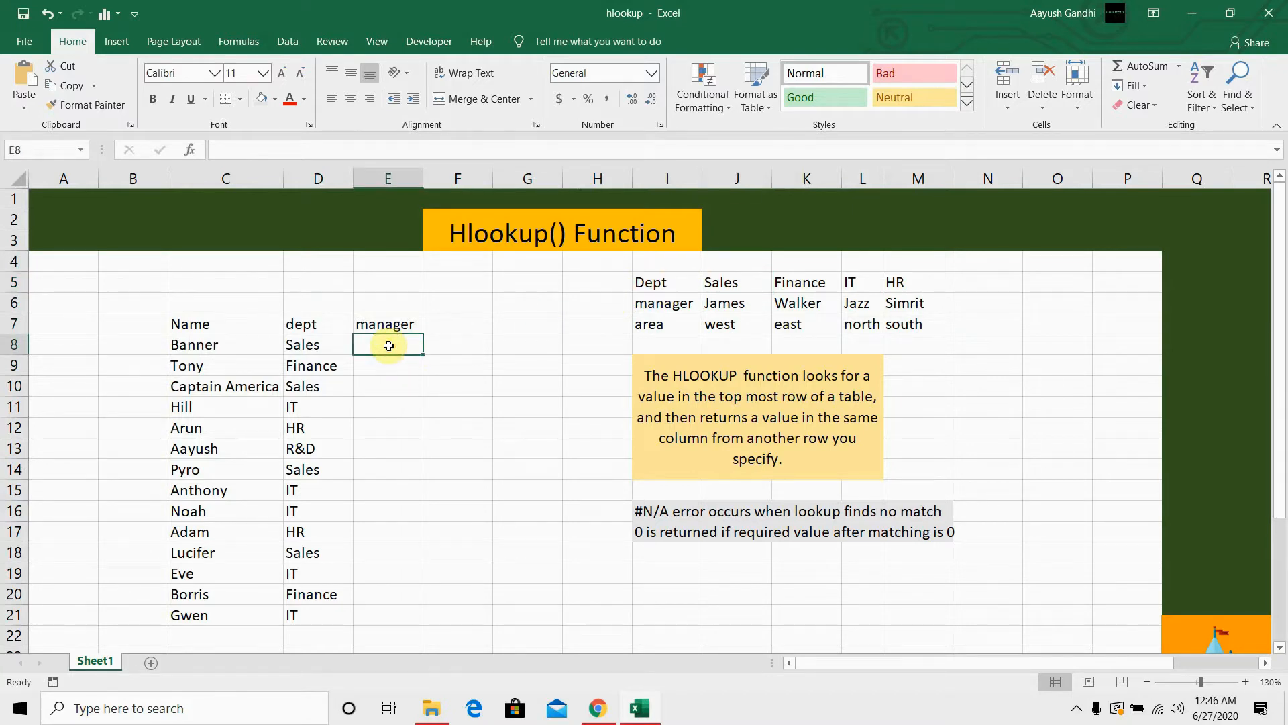
pyautogui.write('=')
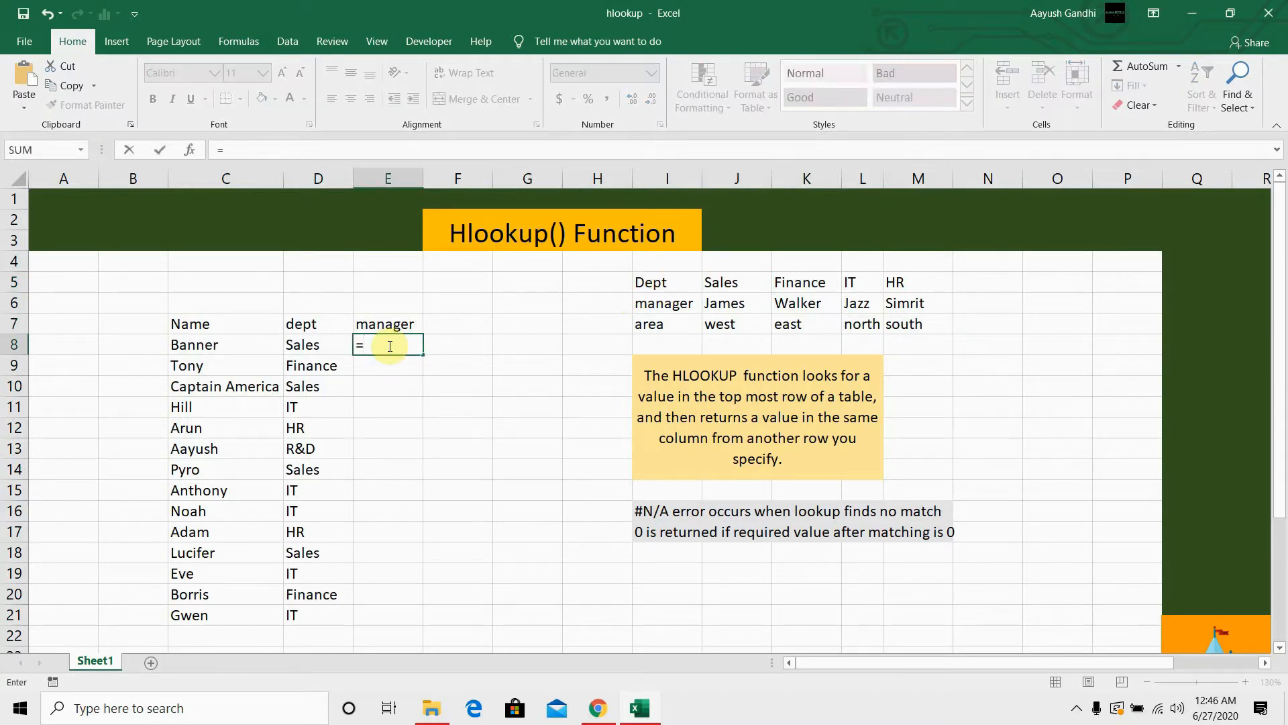
pyautogui.write('hlo')
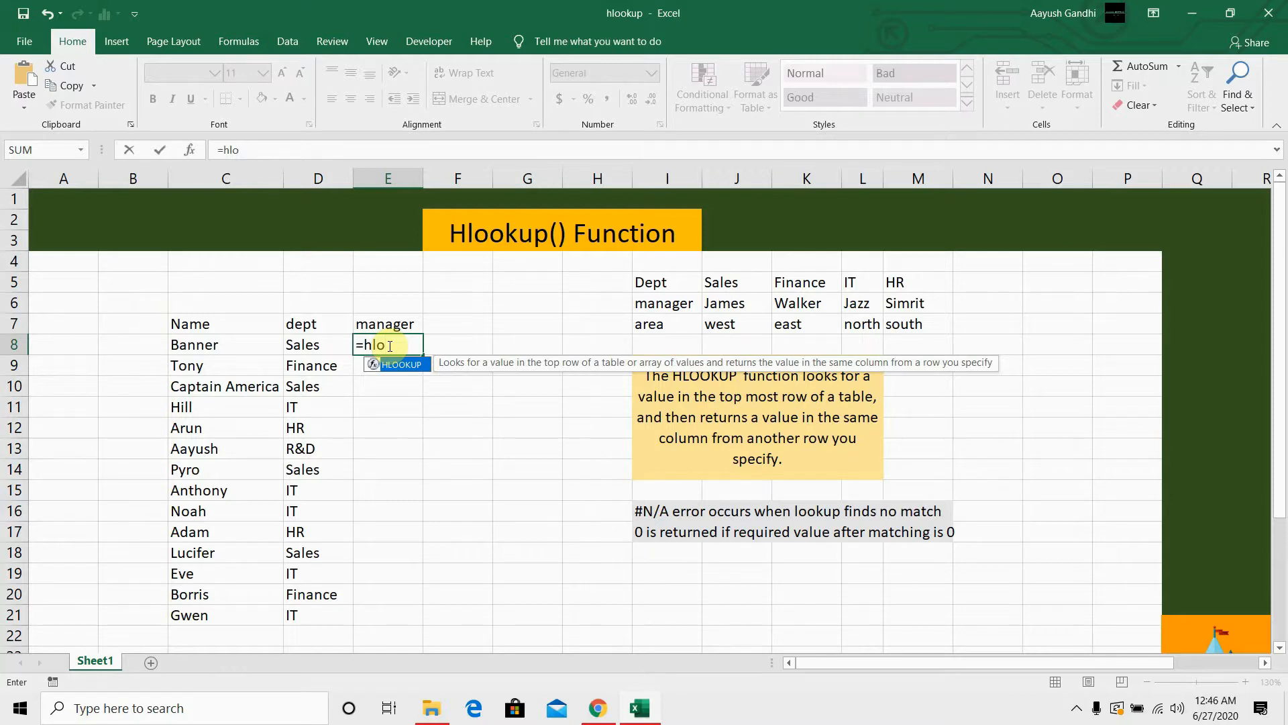
pyautogui.press('Tab')
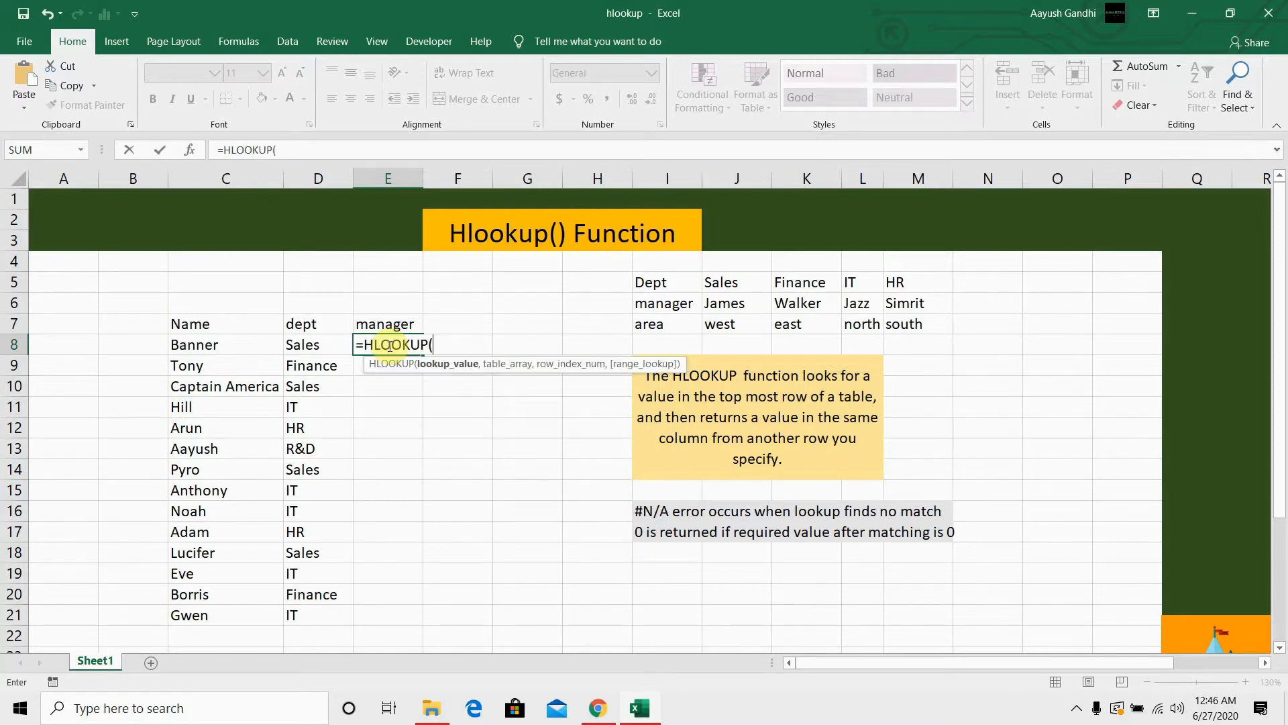
pyautogui.click(298, 347)
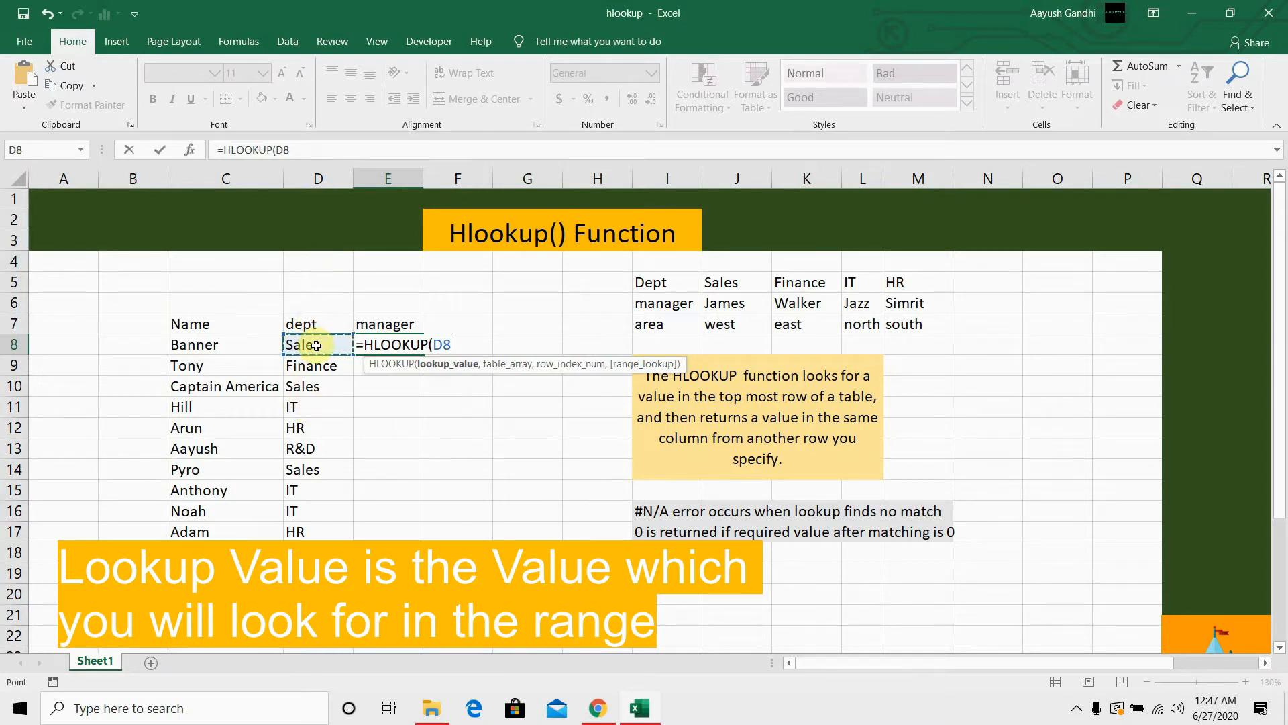
pyautogui.write(',')
pyautogui.moveTo(737, 279); pyautogui.dragTo(901, 321)
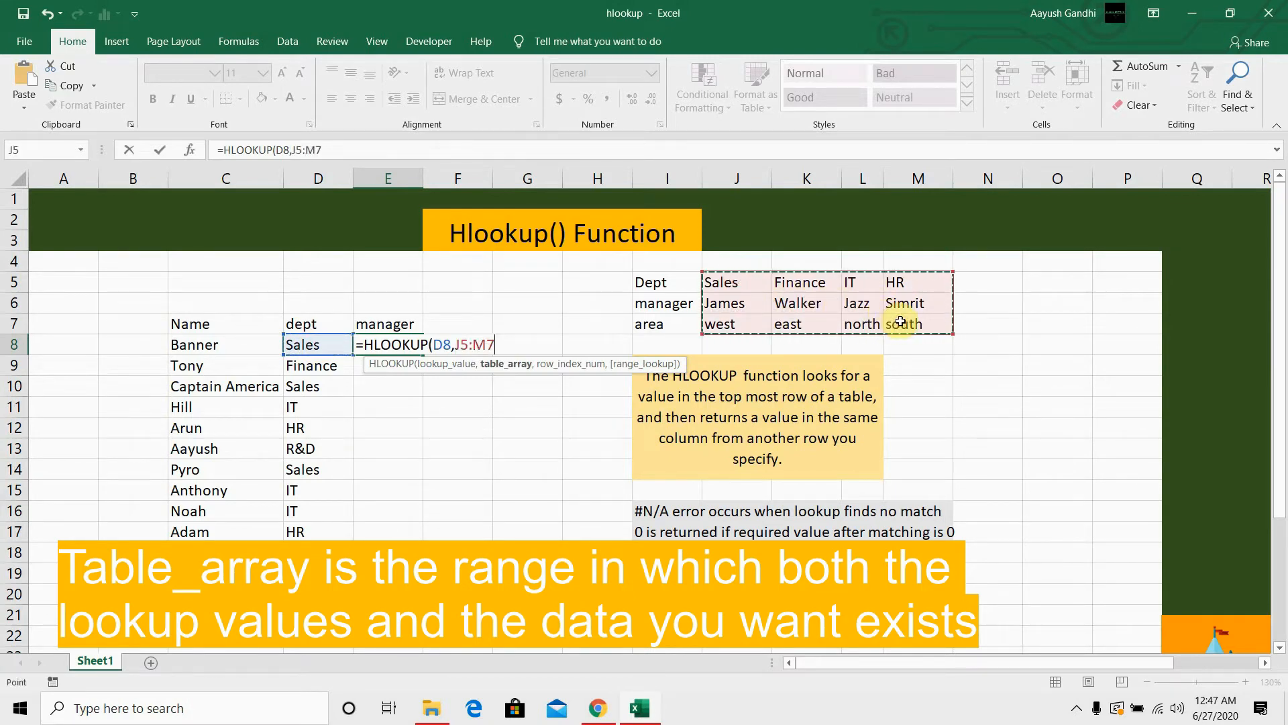
pyautogui.press('F4')
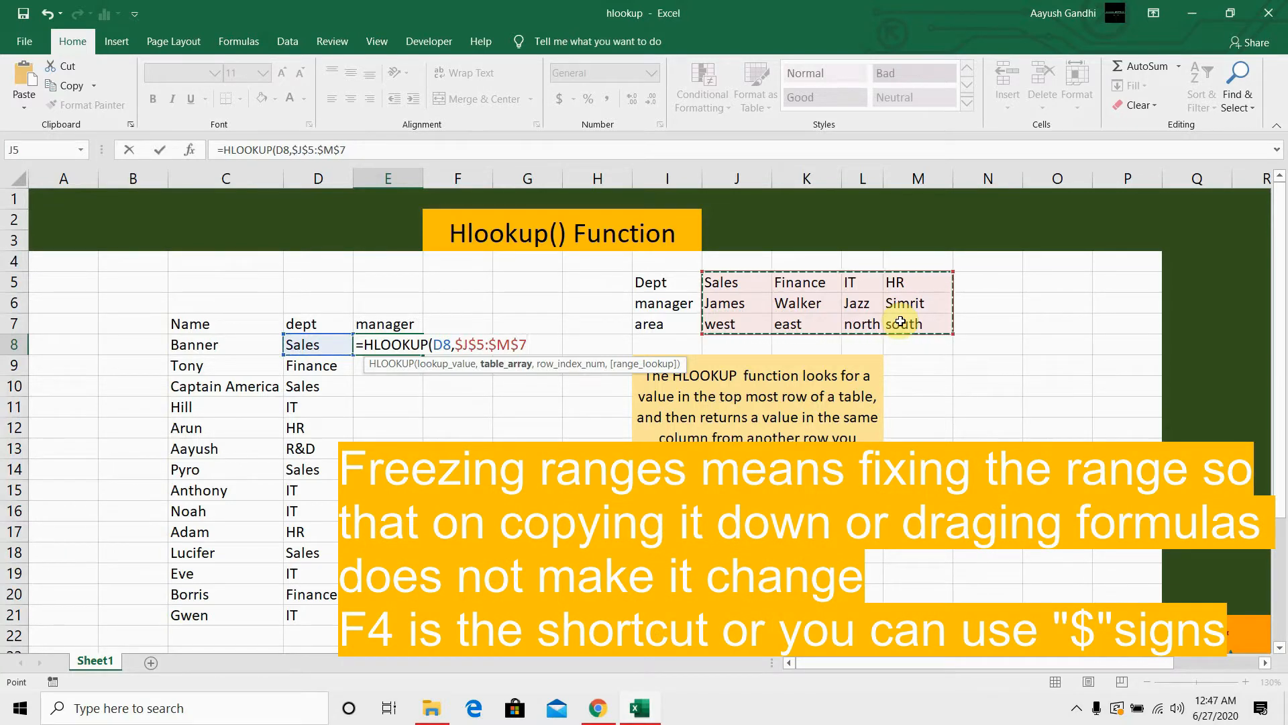
# Step: Complete the HLOOKUP formula in E8 with row index 2 and FALSE for an exact match
pyautogui.write(',2')
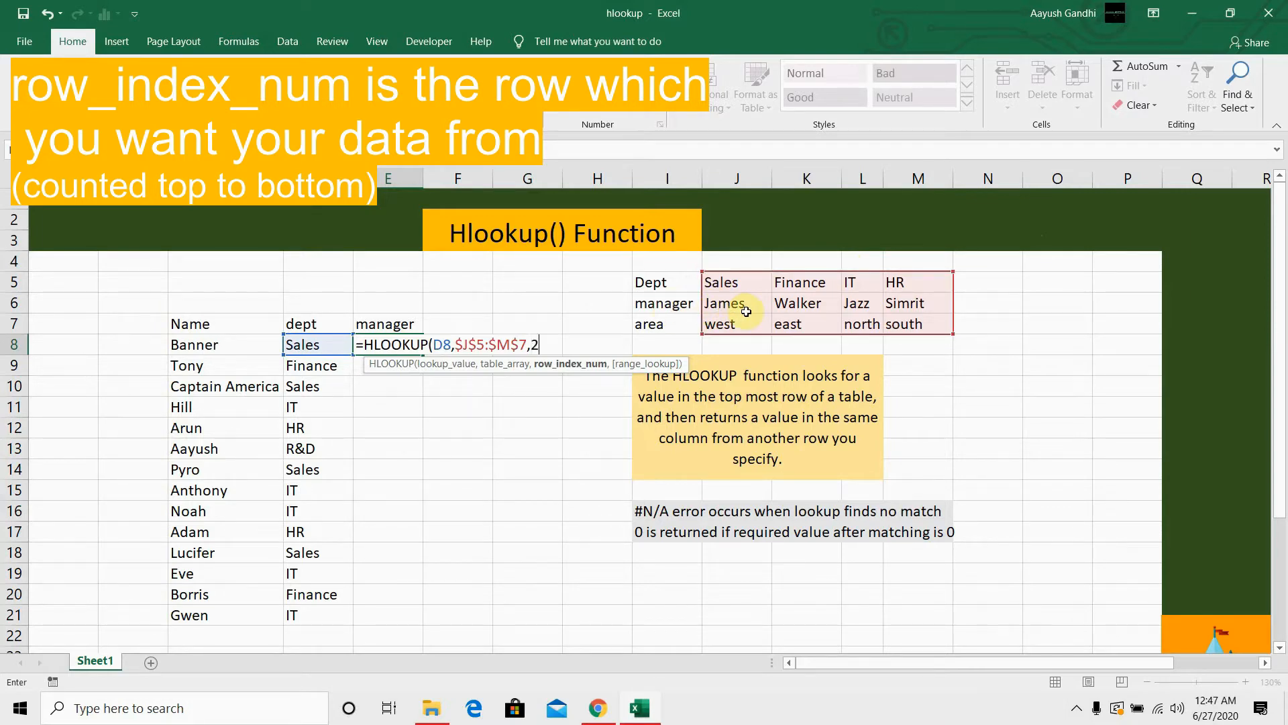
pyautogui.write(',')
pyautogui.press('Down')
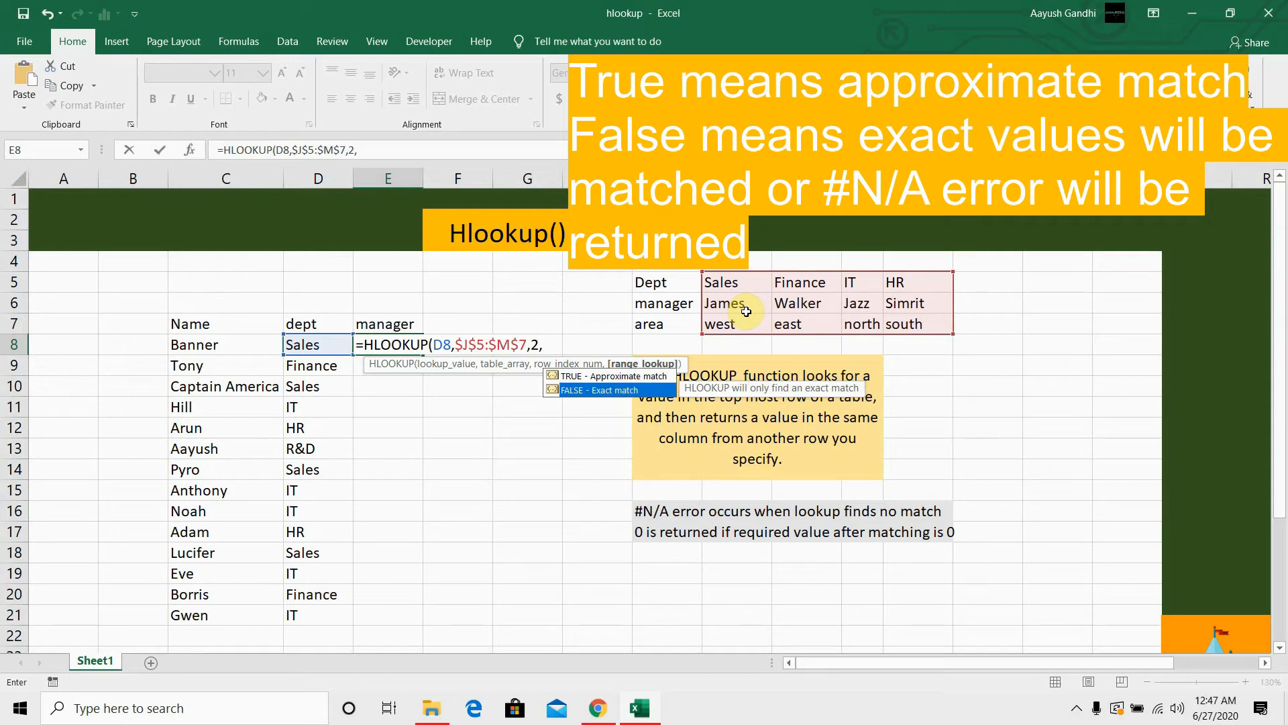
pyautogui.press('Tab')
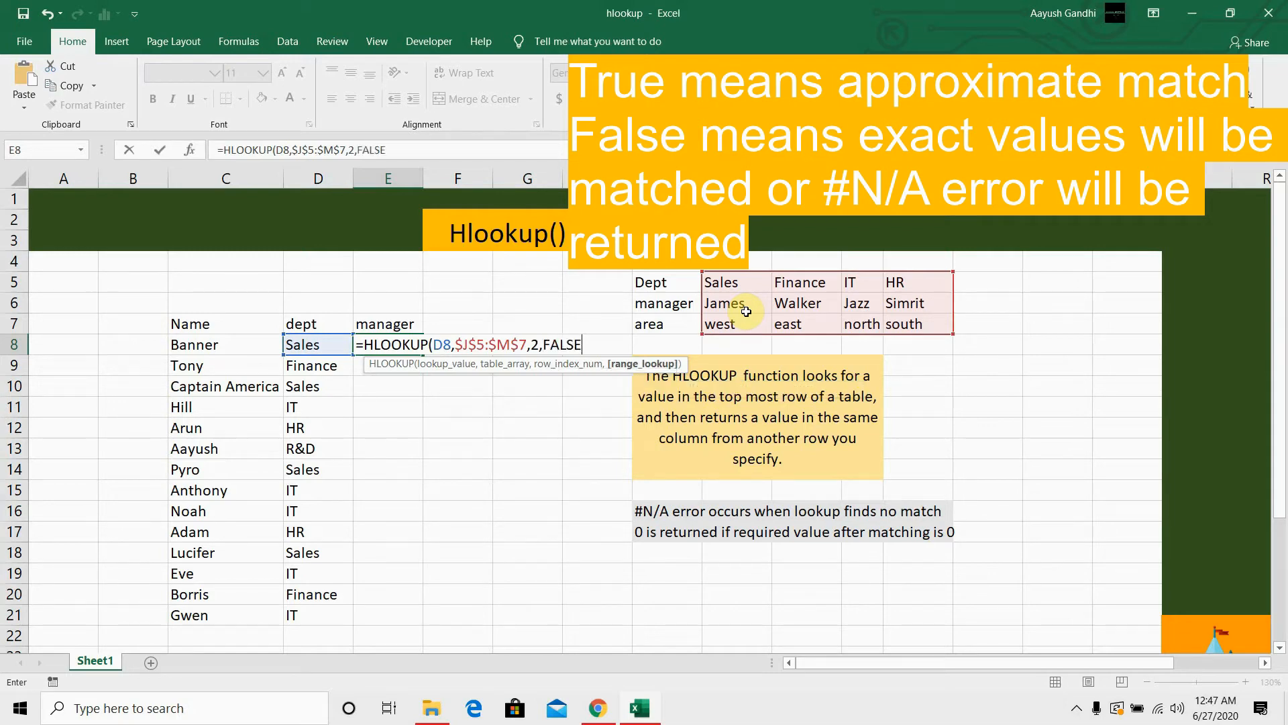
pyautogui.write(')')
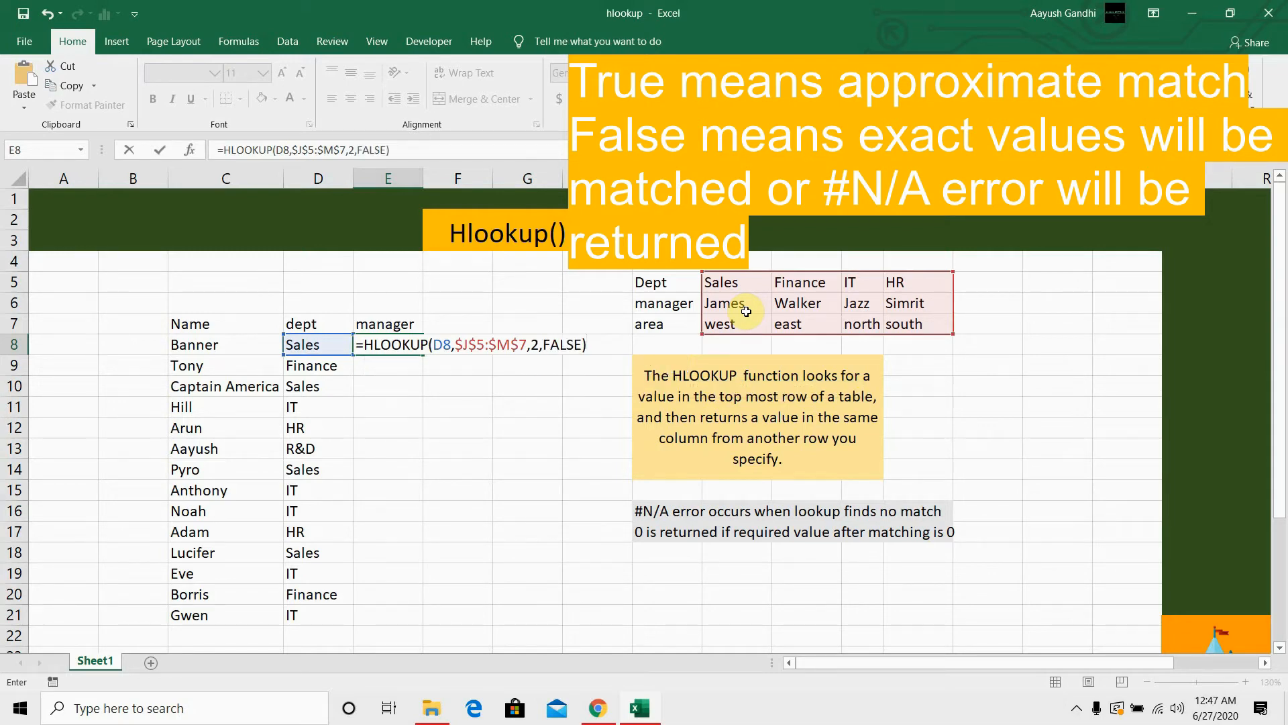
pyautogui.press('Return')
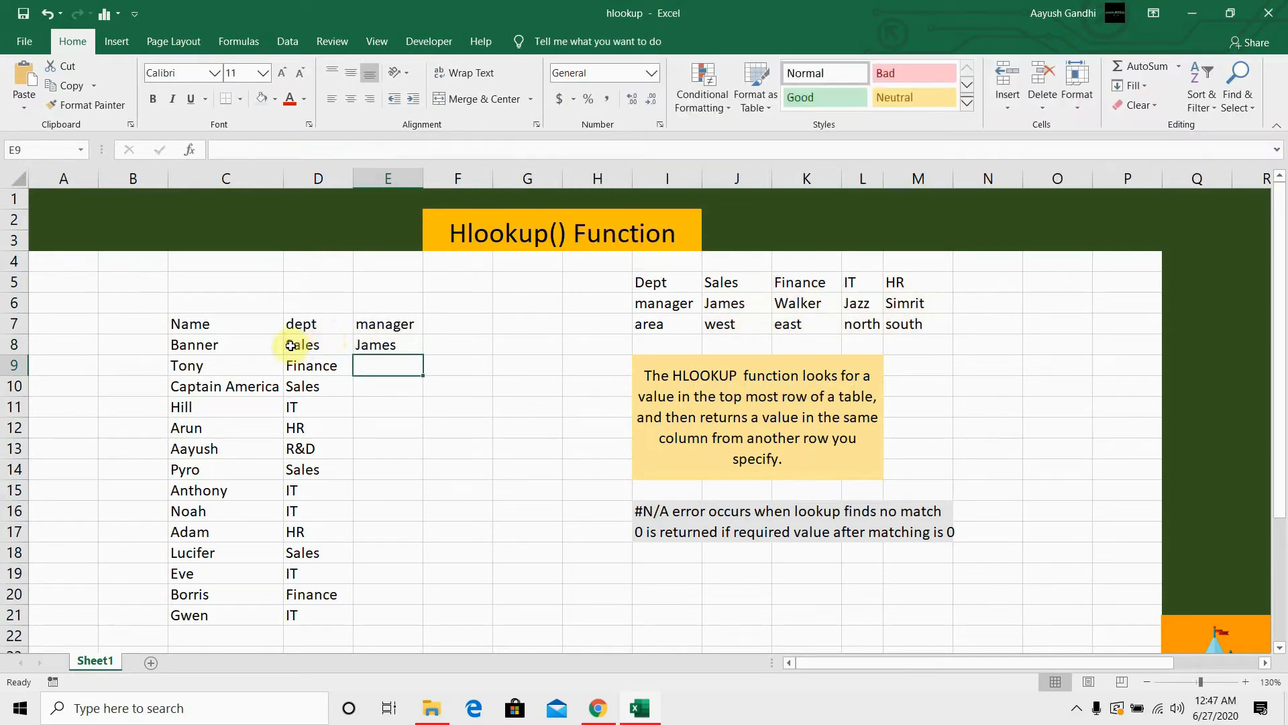
# Step: Fill the HLOOKUP formula from E8 down the manager column to E21
pyautogui.click(307, 345)
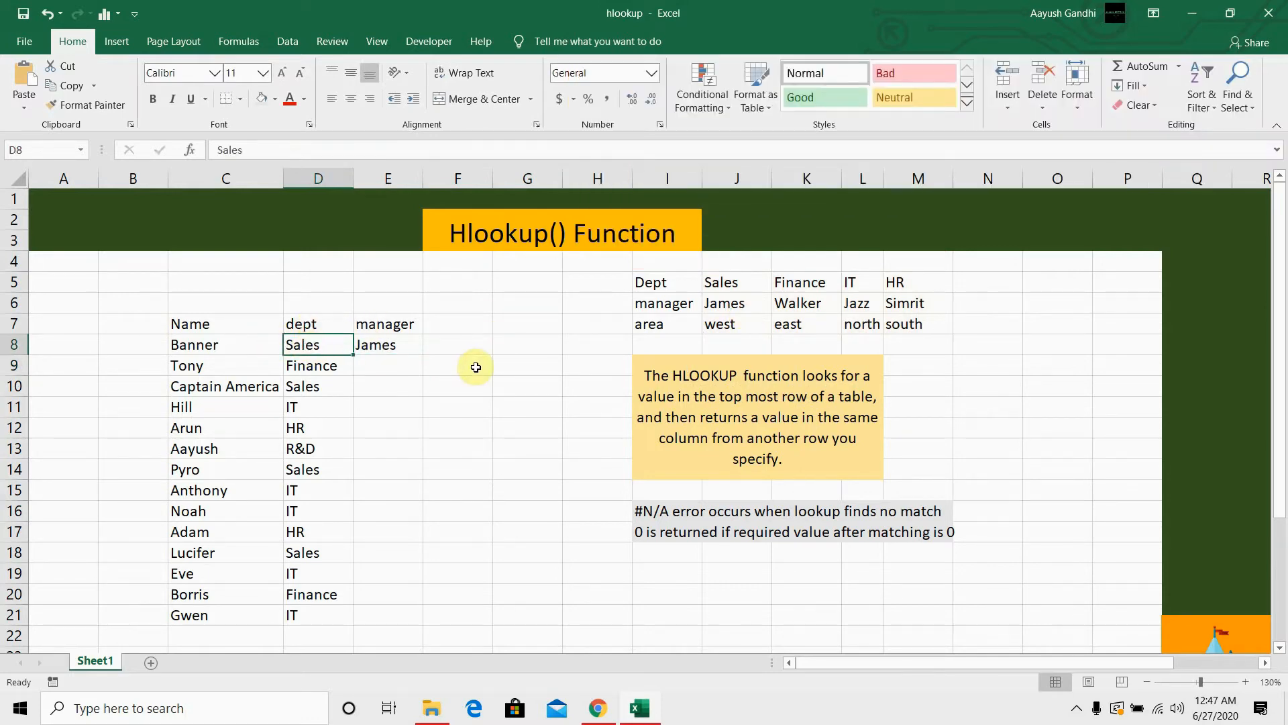
pyautogui.click(396, 345)
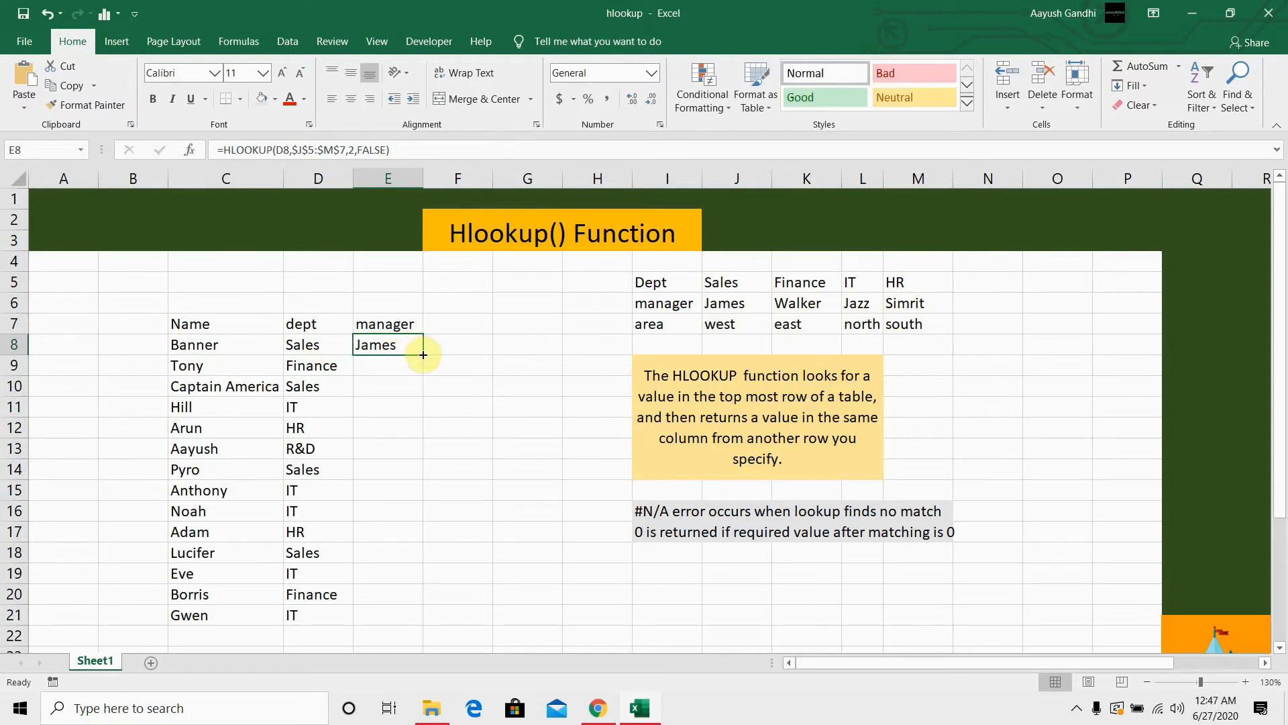
pyautogui.moveTo(422, 352); pyautogui.dragTo(394, 615)
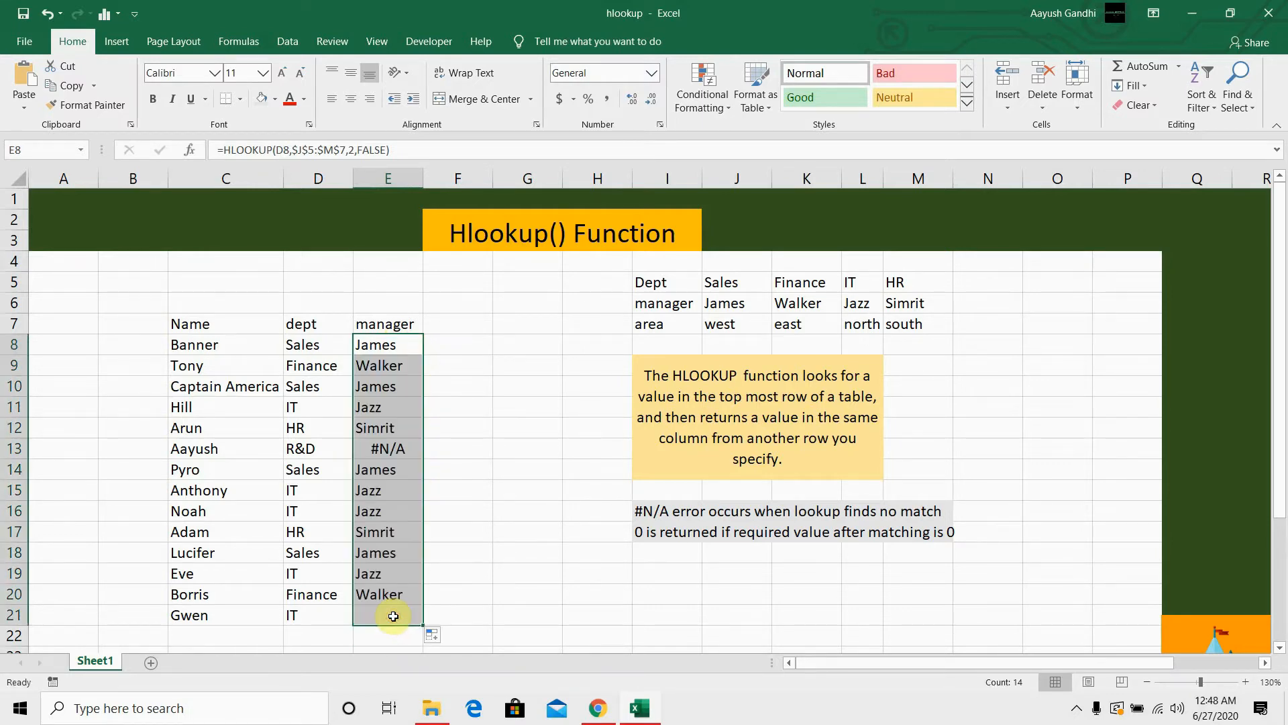
# Step: Check the filled manager results against the lookup table J5:M7, including the Sales, HR and R&D rows
pyautogui.click(381, 379)
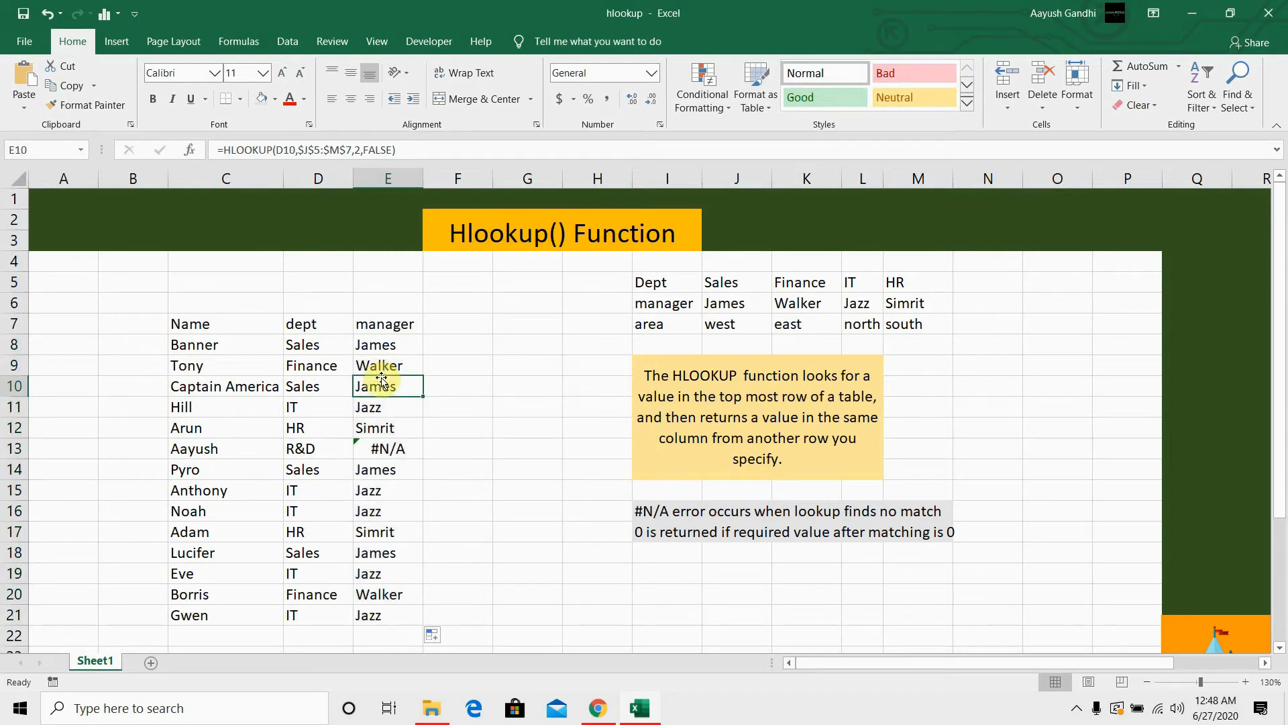
pyautogui.click(306, 371)
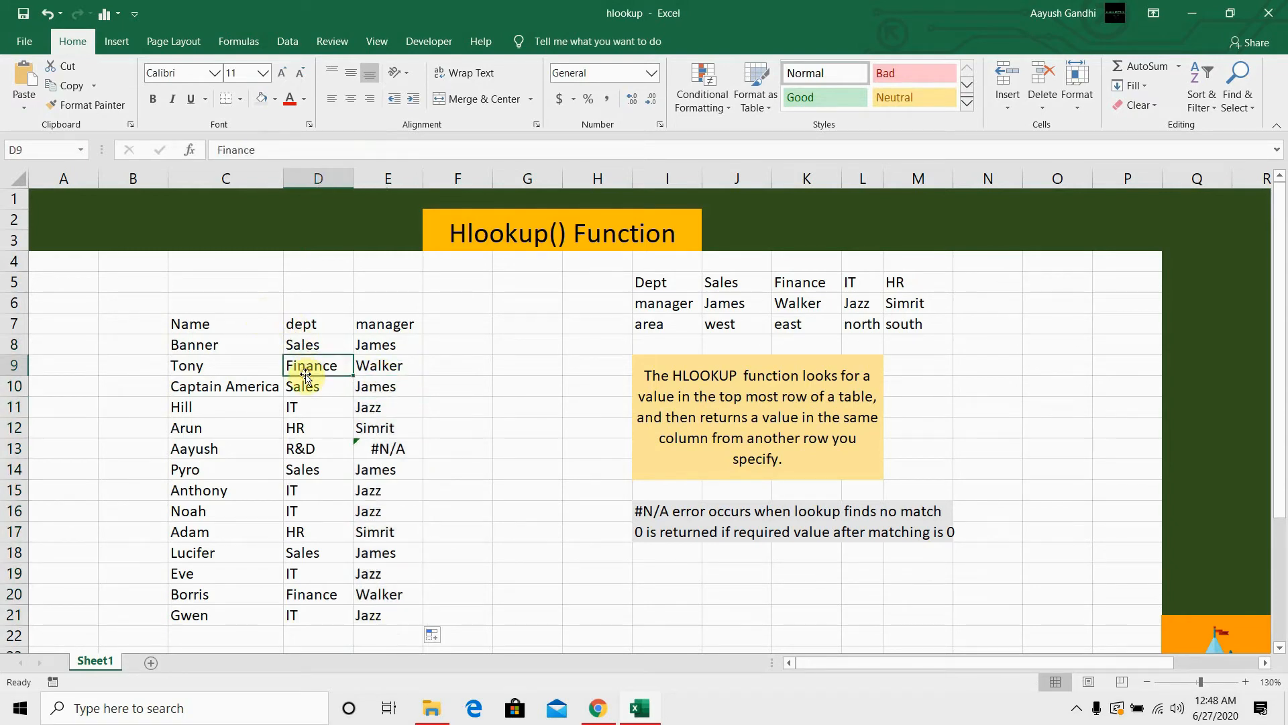
pyautogui.click(308, 382)
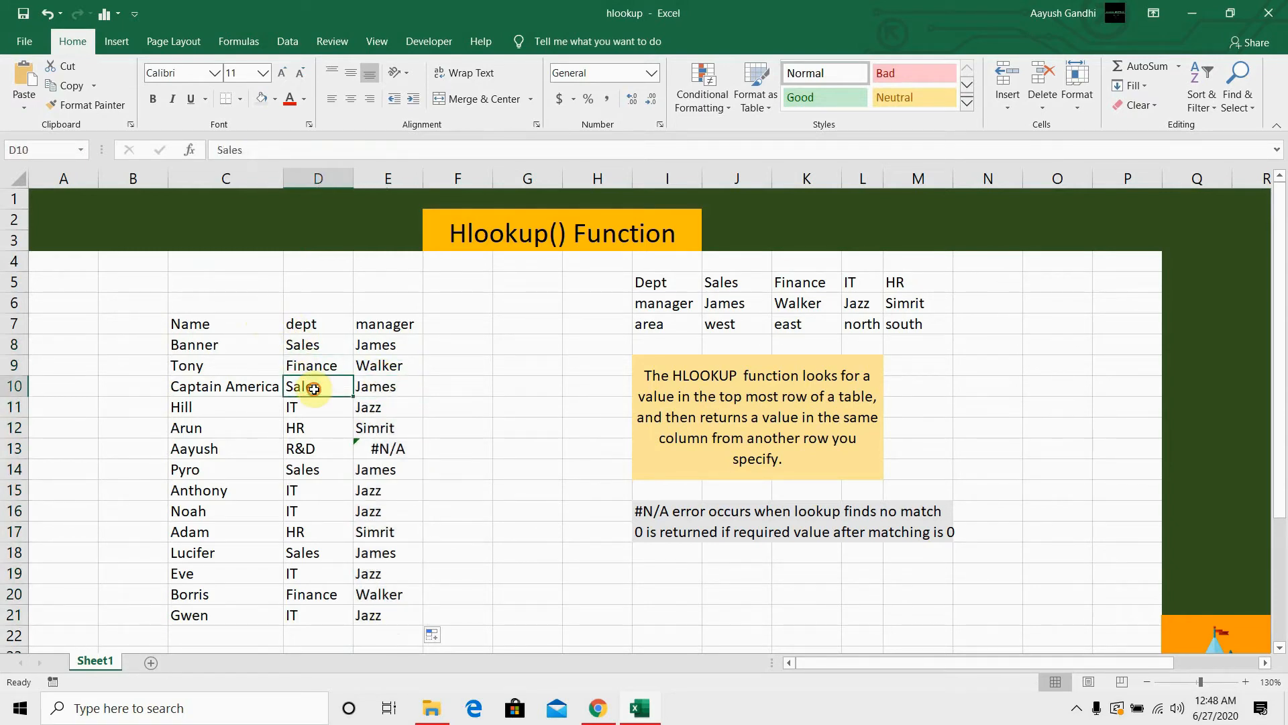
pyautogui.click(373, 390)
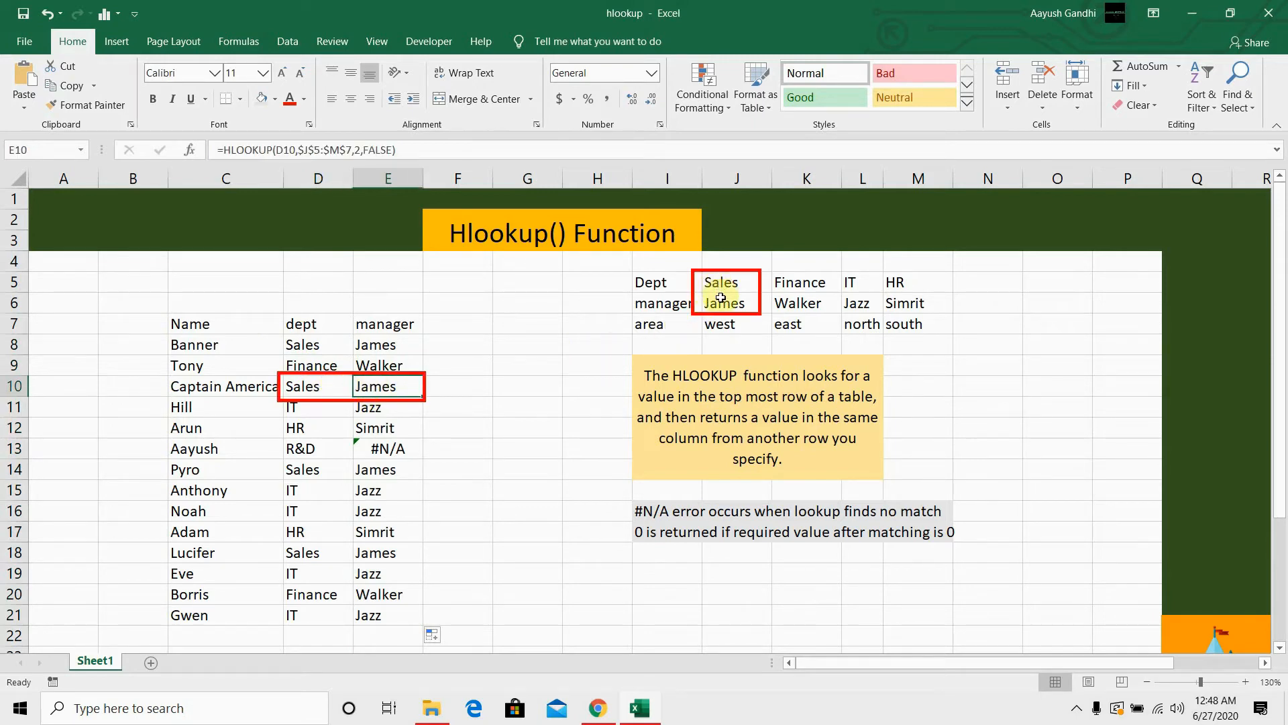
pyautogui.click(315, 428)
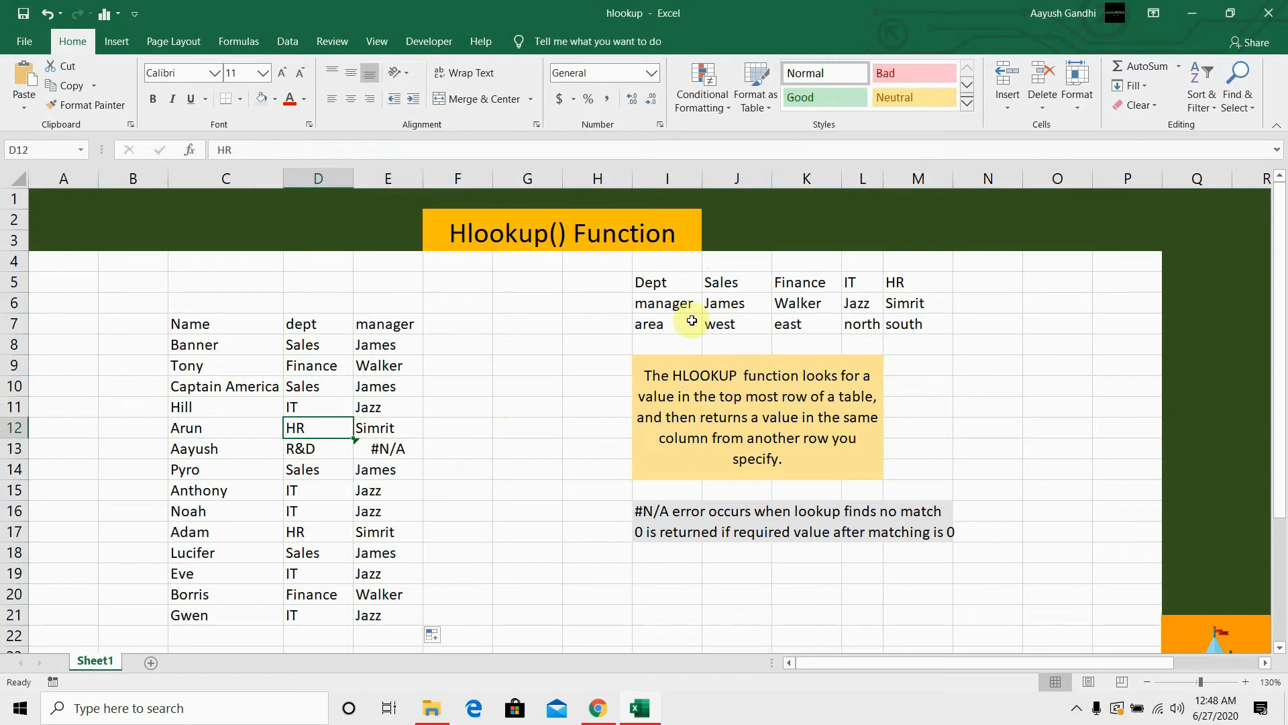
pyautogui.click(920, 323)
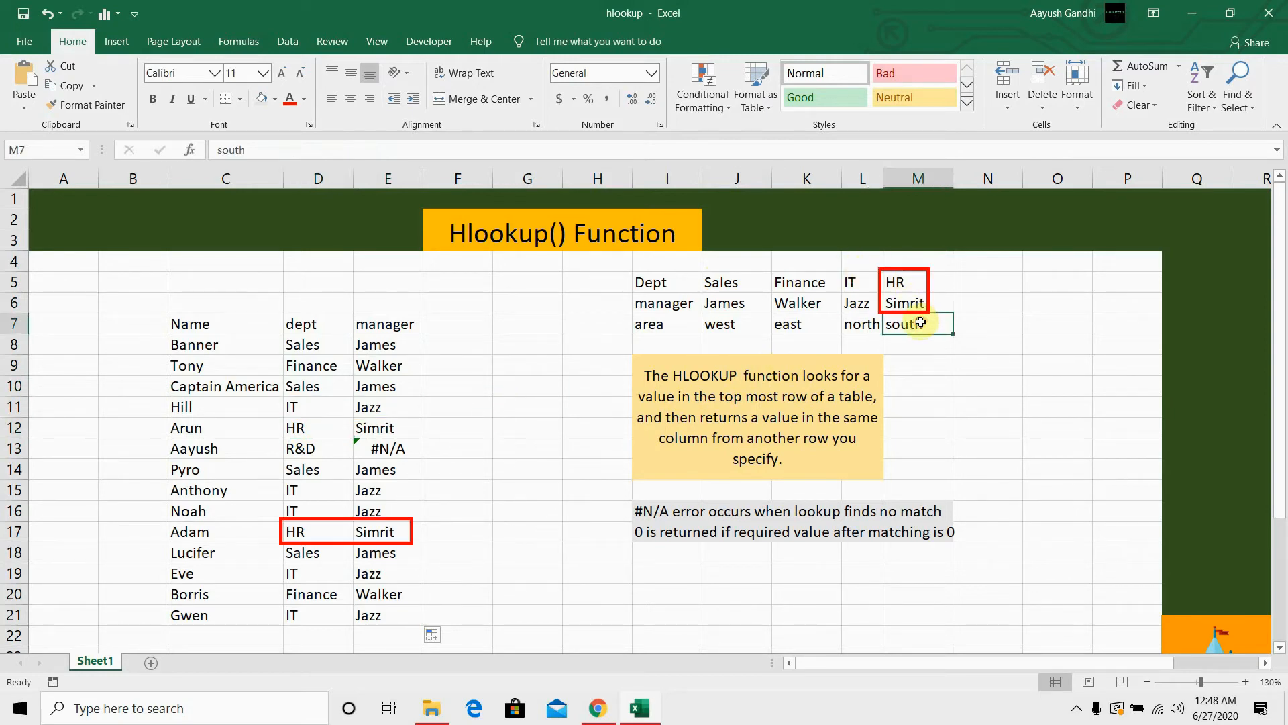
pyautogui.click(331, 450)
pyautogui.click(372, 452)
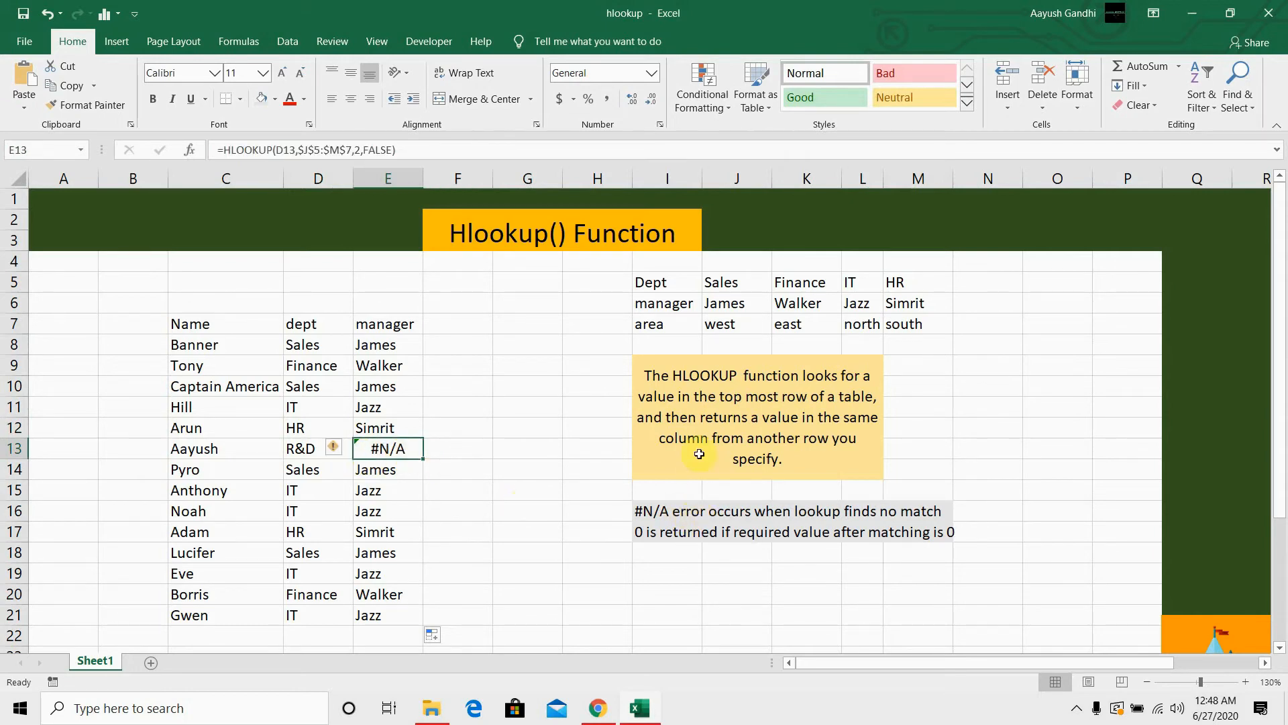
pyautogui.click(312, 451)
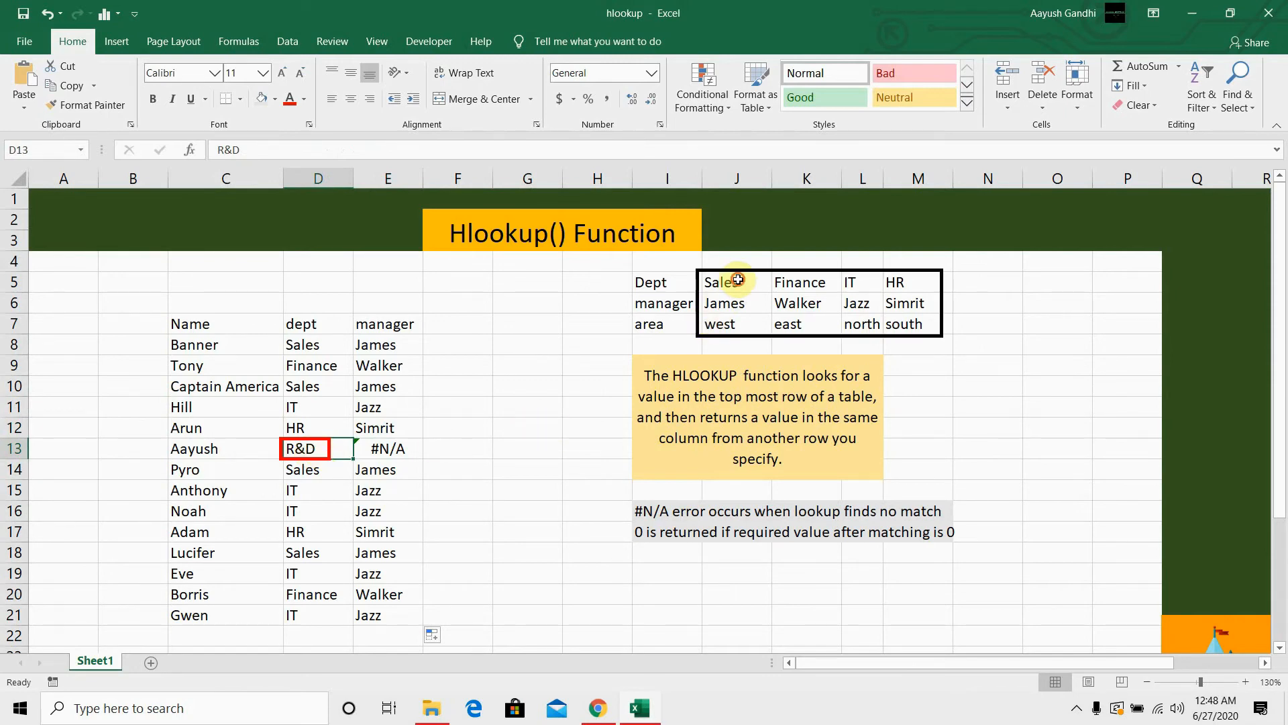
pyautogui.moveTo(711, 280); pyautogui.dragTo(917, 324)
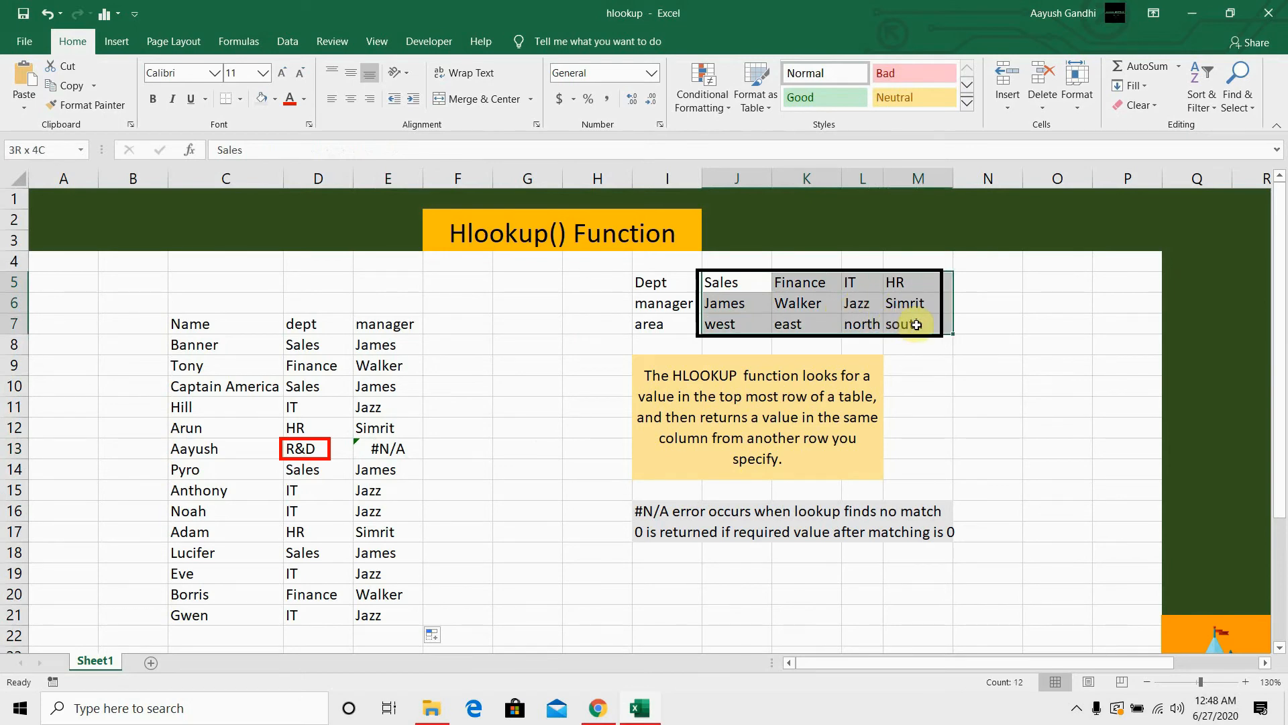
pyautogui.moveTo(933, 324); pyautogui.dragTo(934, 324)
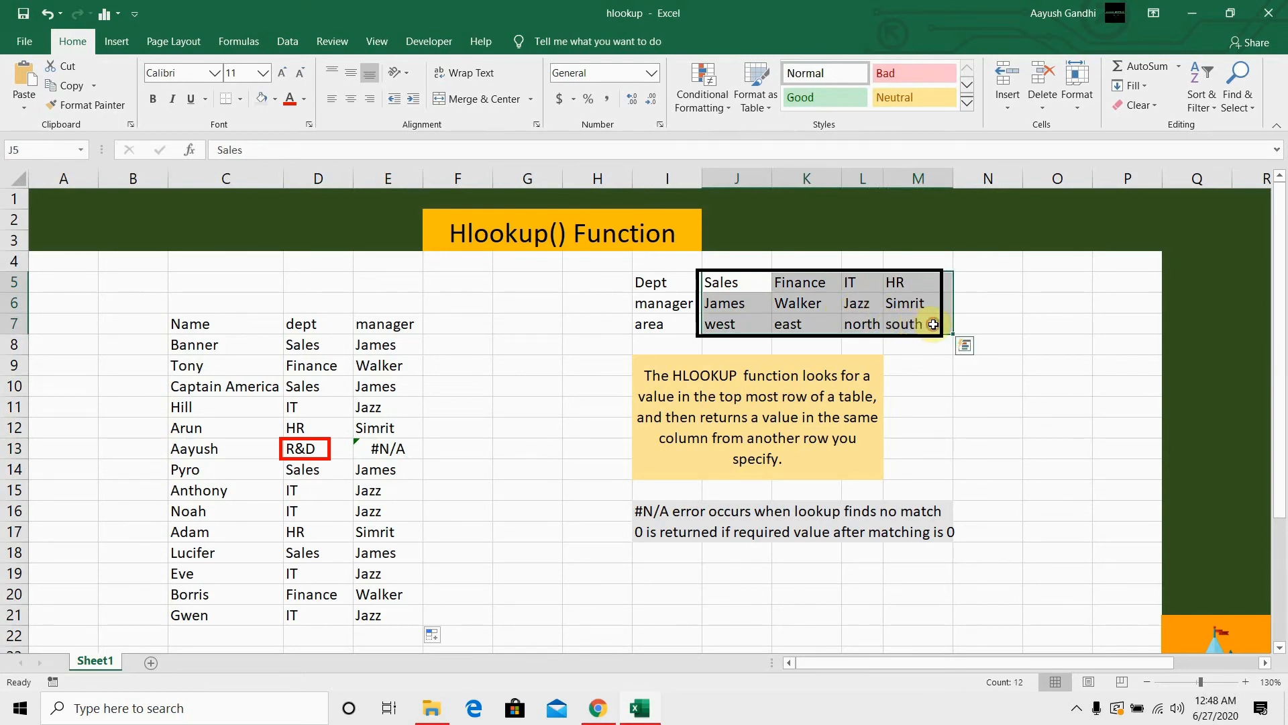